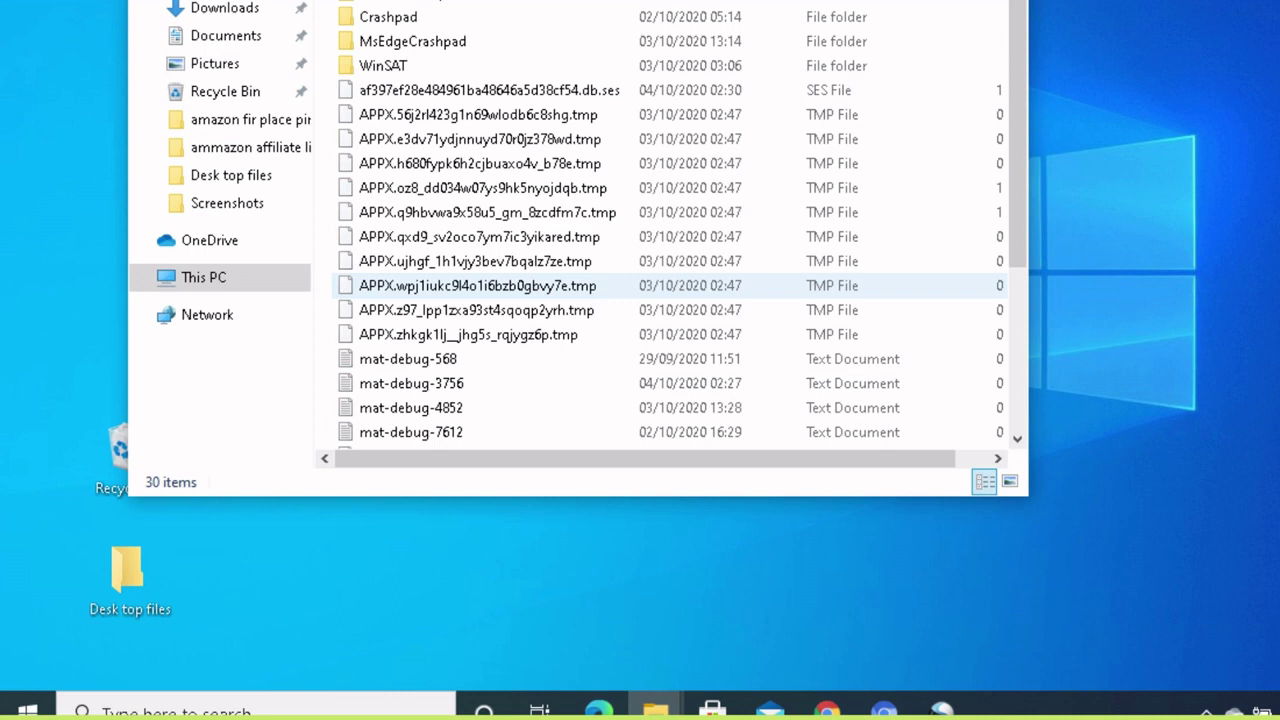
Select all 30 items in the Temp folder.
key(ctrl+a)
key(ctrl+a)
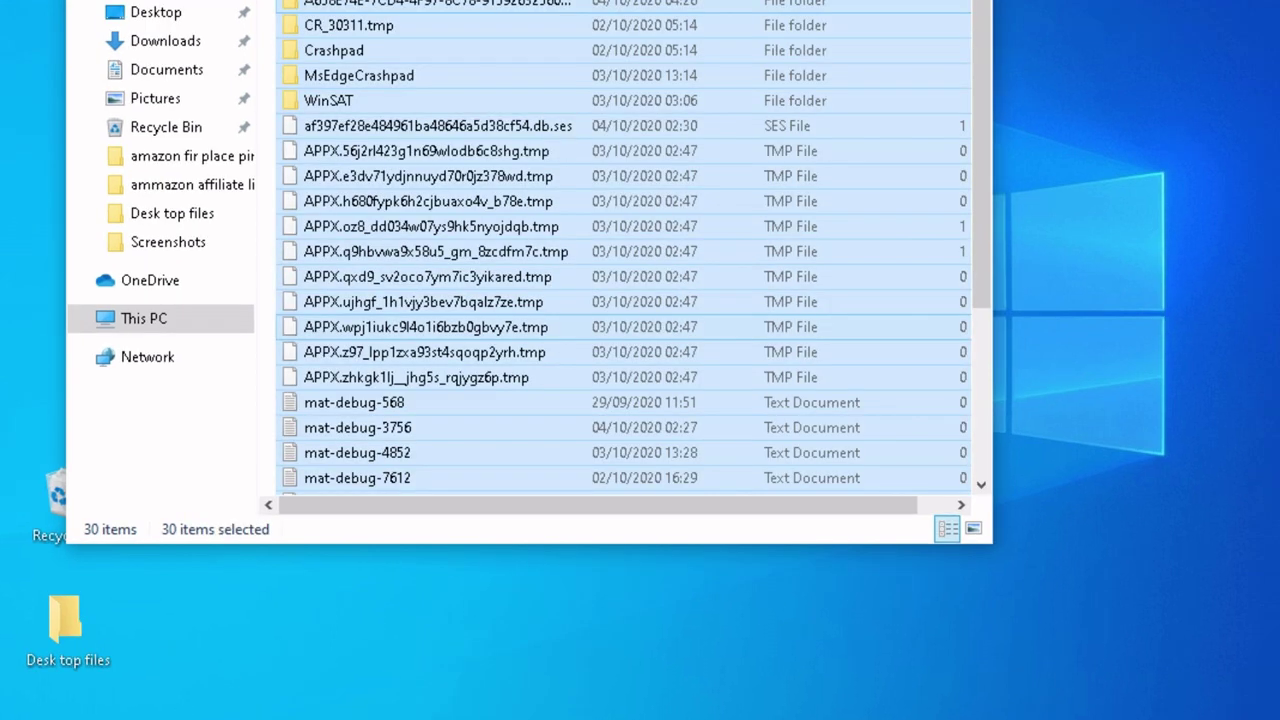